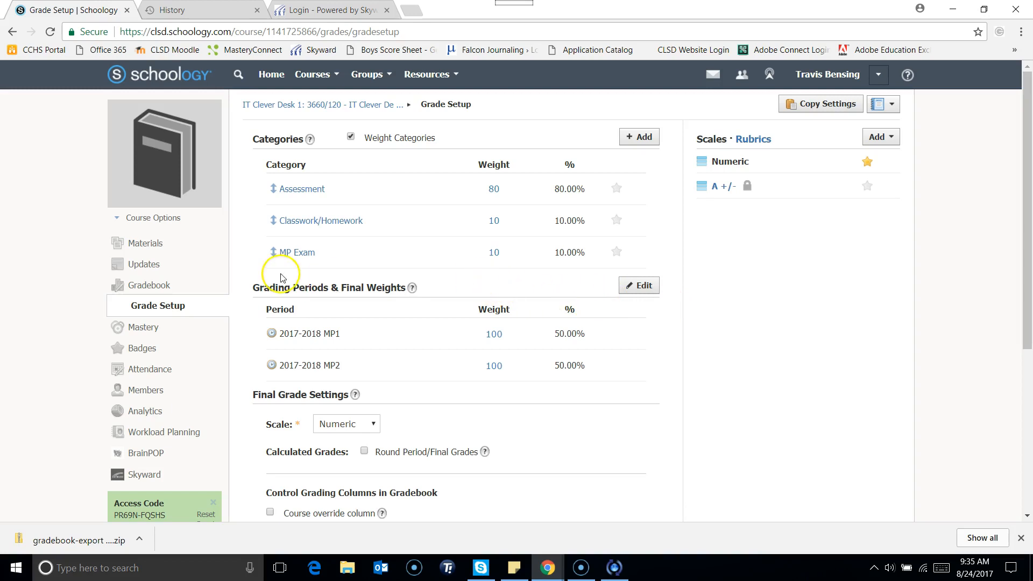
Step: Open the materials page of the IT Clever Desk 1 course and view the options for adding materials
{"action": "left_click", "coordinate": [160, 246]}
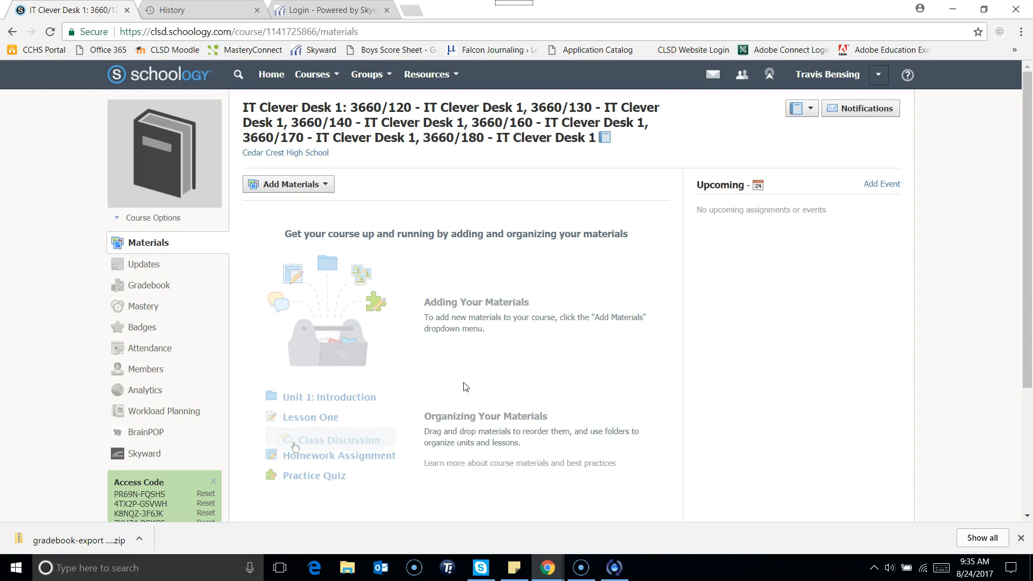
{"action": "left_click", "coordinate": [314, 190]}
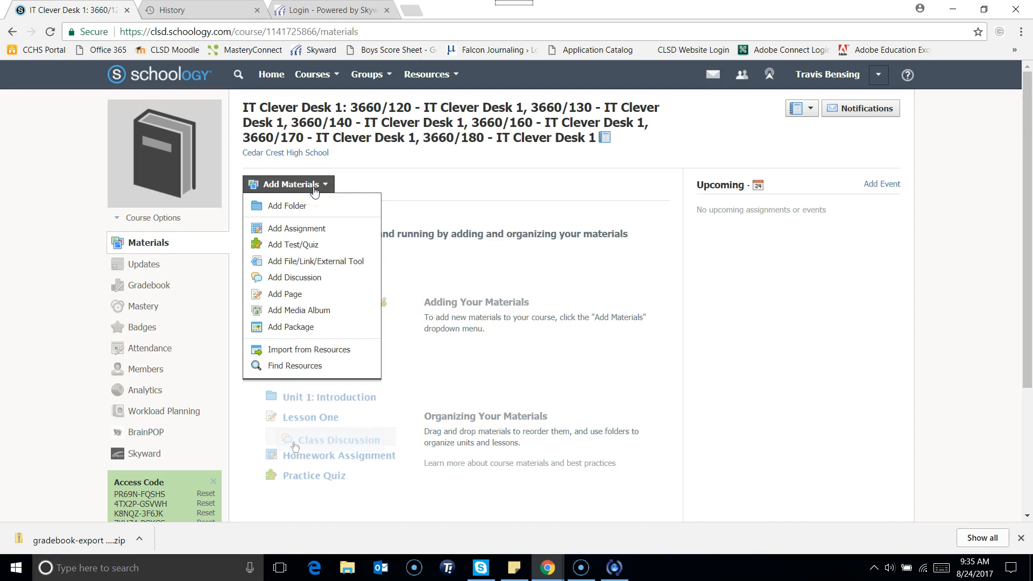
{"action": "left_click", "coordinate": [470, 265]}
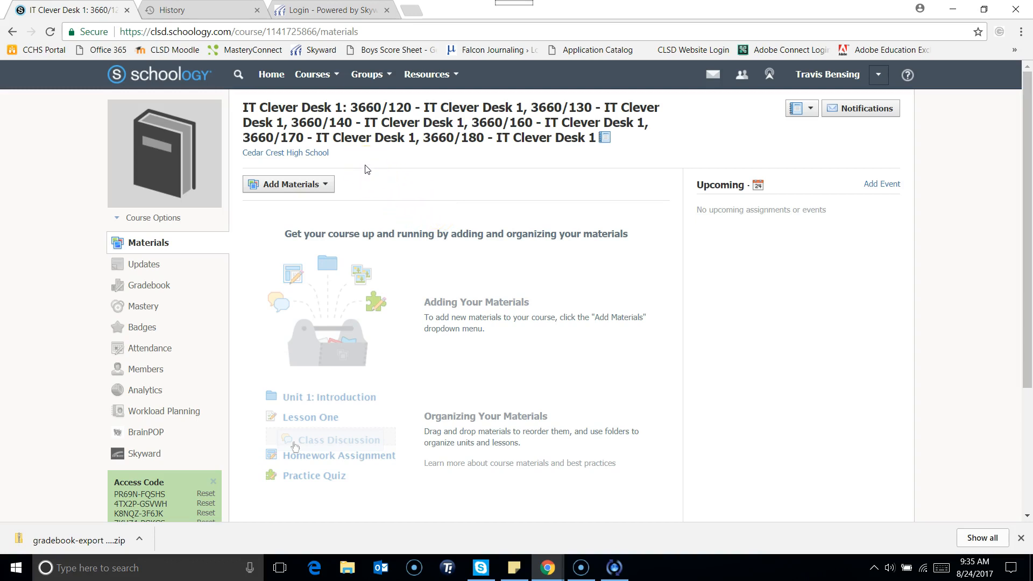
Step: Save the Clever Level 1 Template: Section 1 course to resources in the Home collection, with no folder, as a folder with resources
{"action": "left_click", "coordinate": [334, 85]}
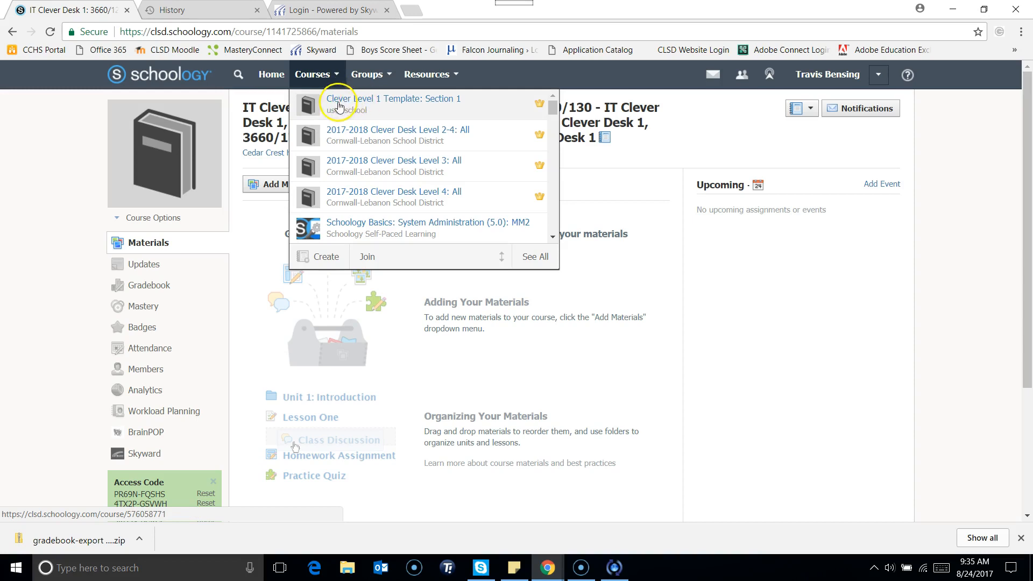
{"action": "left_click", "coordinate": [371, 110]}
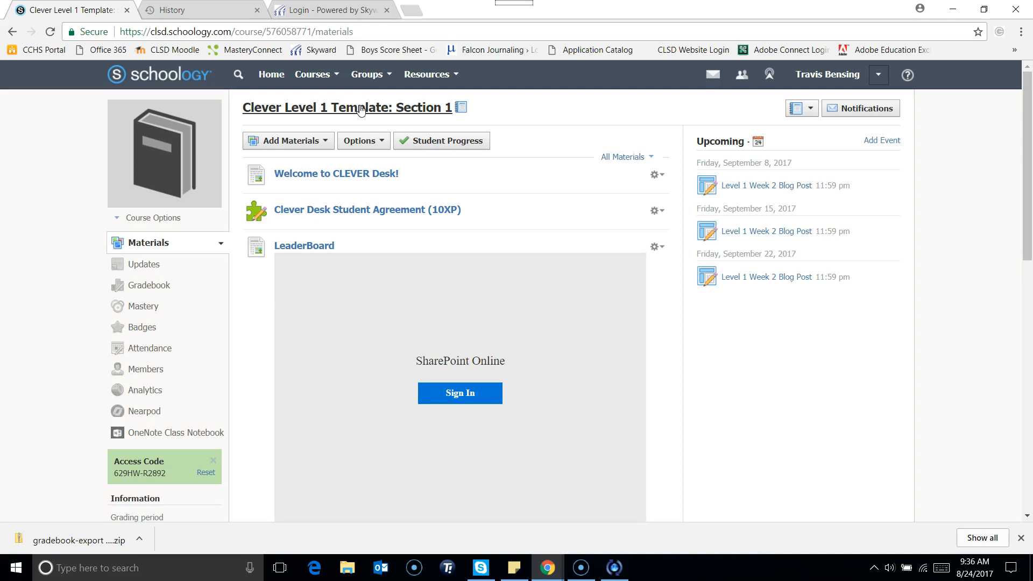
{"action": "left_click", "coordinate": [364, 144]}
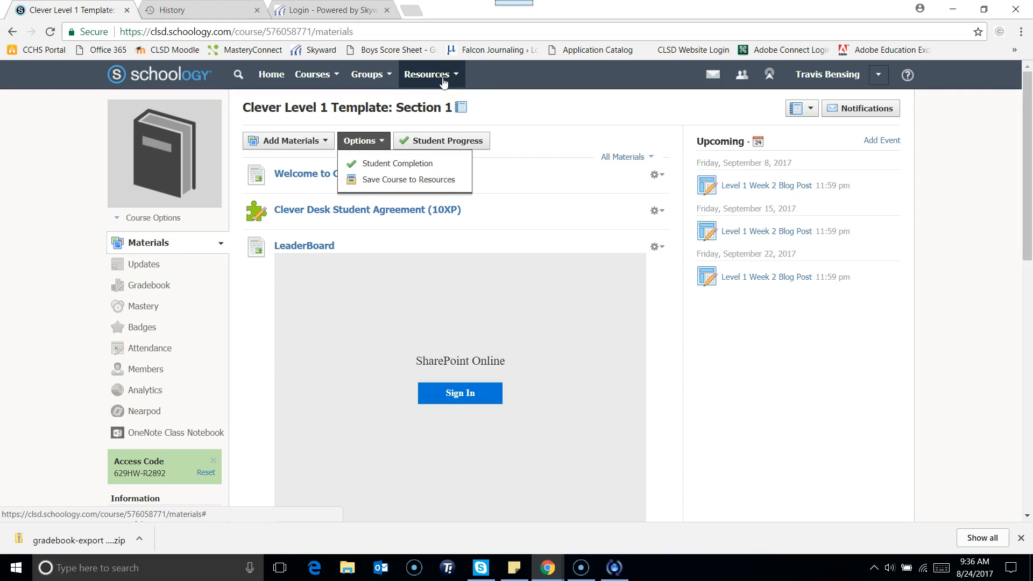
{"action": "left_click", "coordinate": [424, 179]}
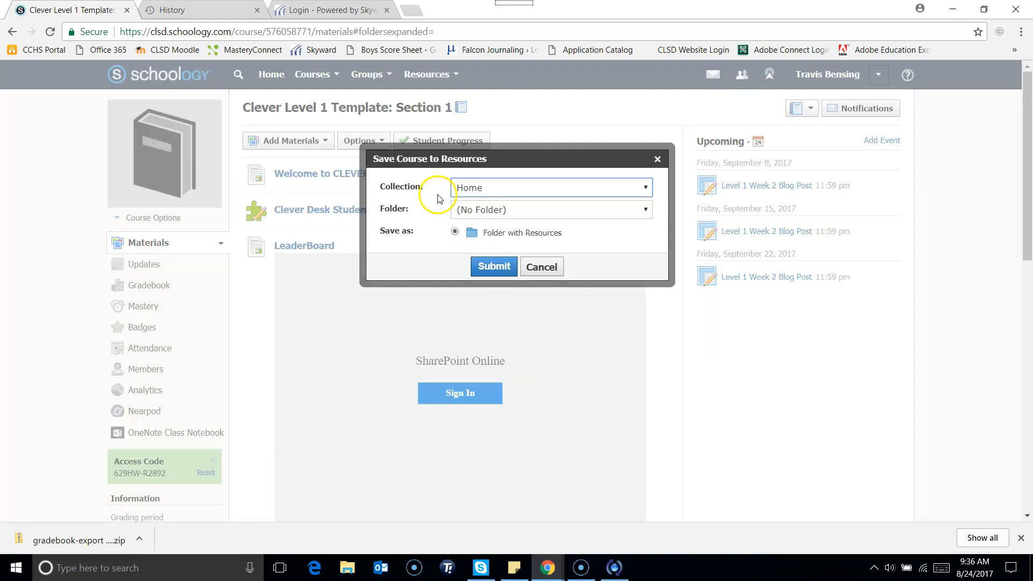
{"action": "left_click", "coordinate": [476, 189]}
{"action": "left_click", "coordinate": [475, 189]}
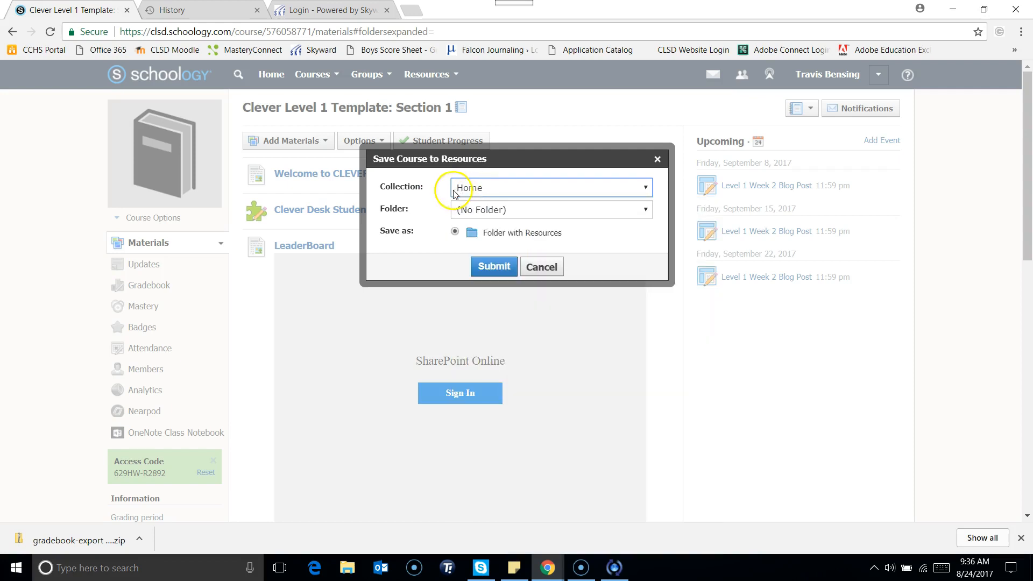
{"action": "left_click", "coordinate": [475, 209]}
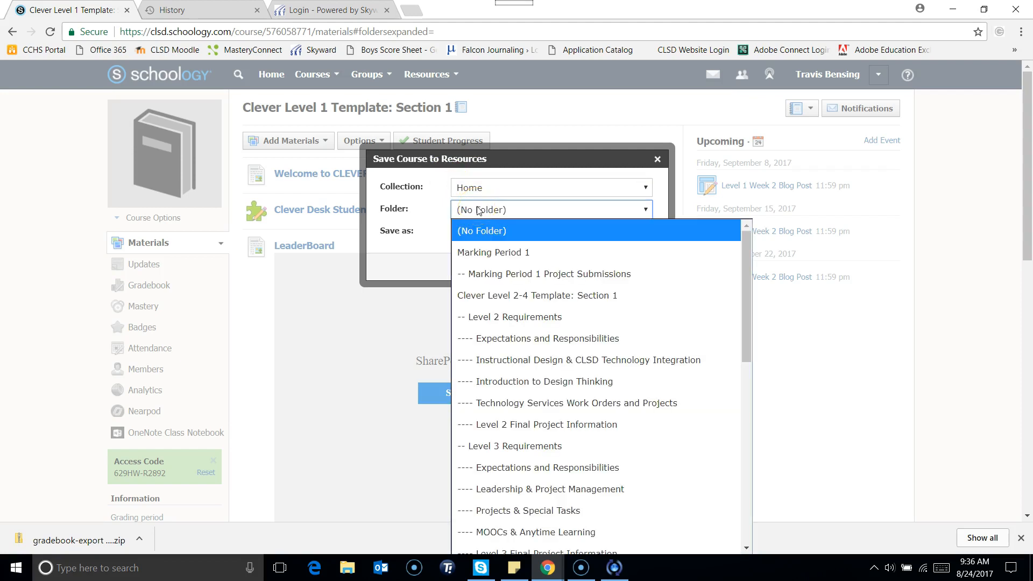
{"action": "left_click", "coordinate": [478, 210]}
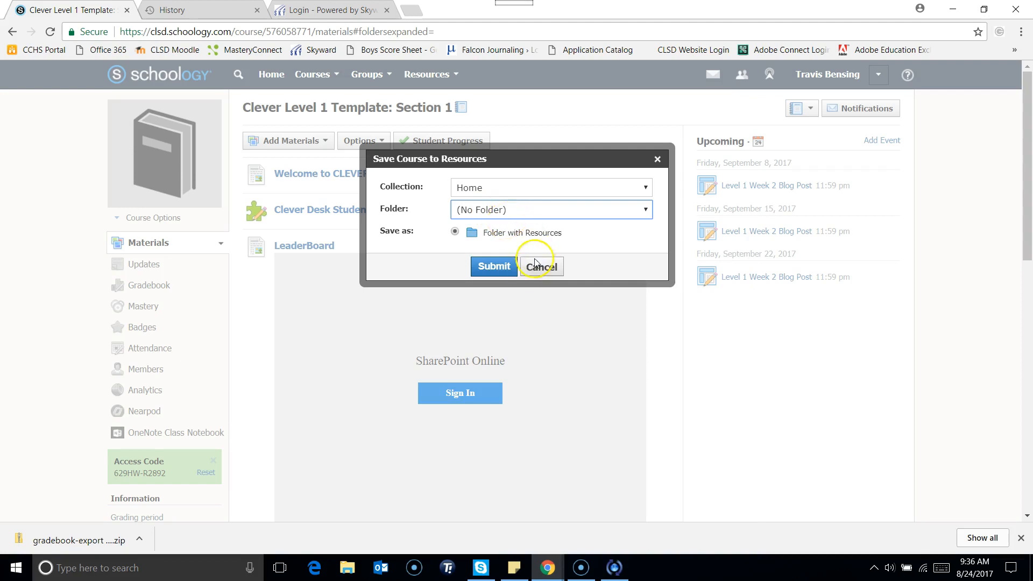
{"action": "left_click", "coordinate": [493, 266]}
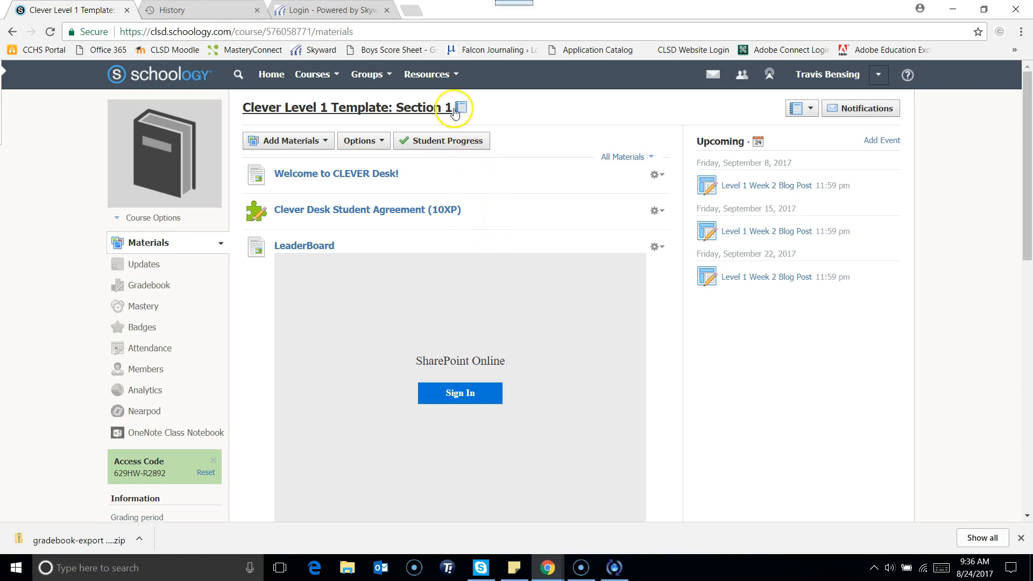
Step: Open the saved Clever Level 1 Template: Section 1 folder in the personal resources and look through its contents
{"action": "left_click", "coordinate": [444, 89]}
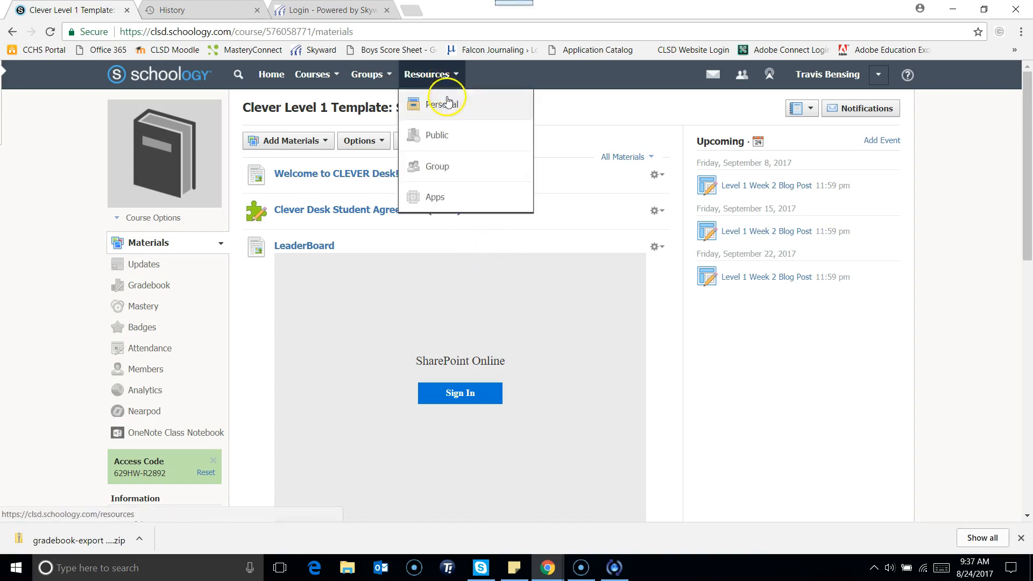
{"action": "left_click", "coordinate": [445, 108]}
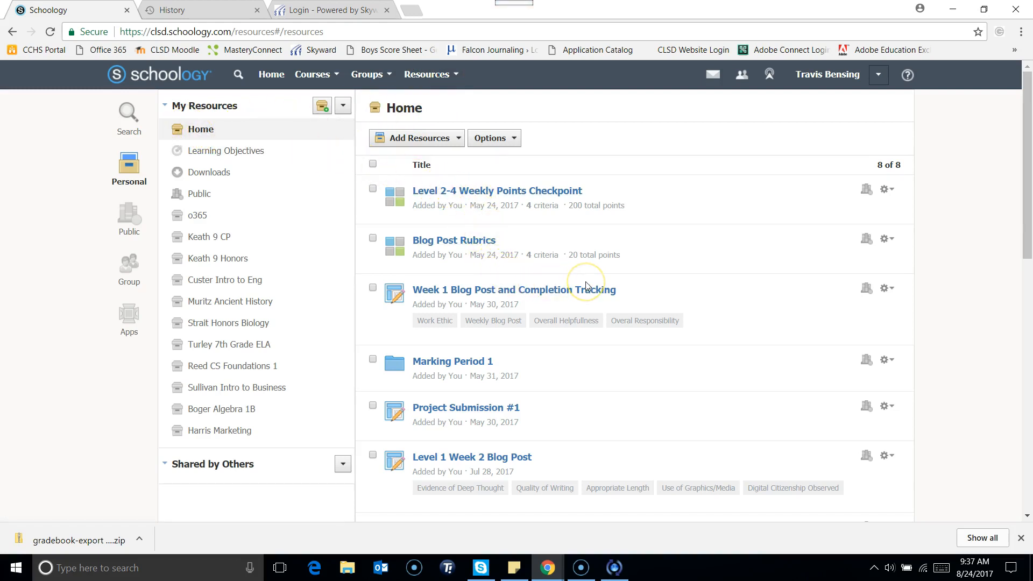
{"action": "scroll", "coordinate": [586, 285], "scroll_direction": "down", "scroll_amount": 4}
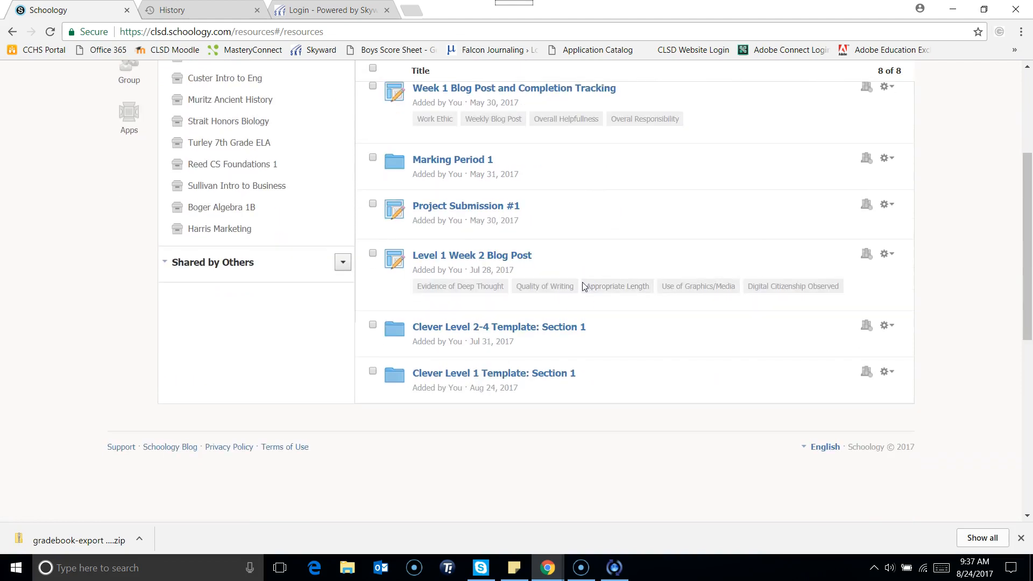
{"action": "left_click", "coordinate": [496, 376]}
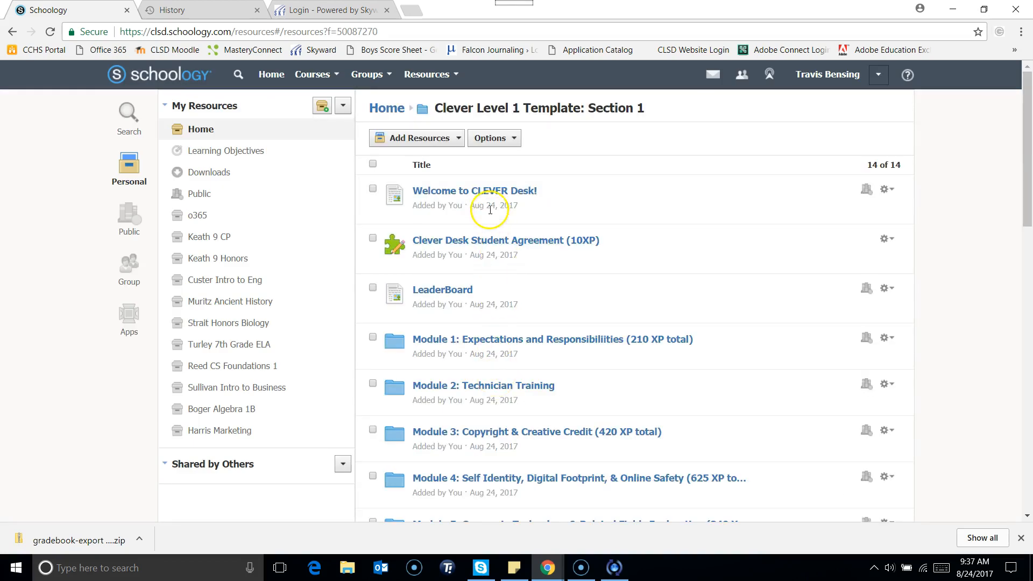
{"action": "scroll", "coordinate": [492, 221], "scroll_direction": "down", "scroll_amount": 7}
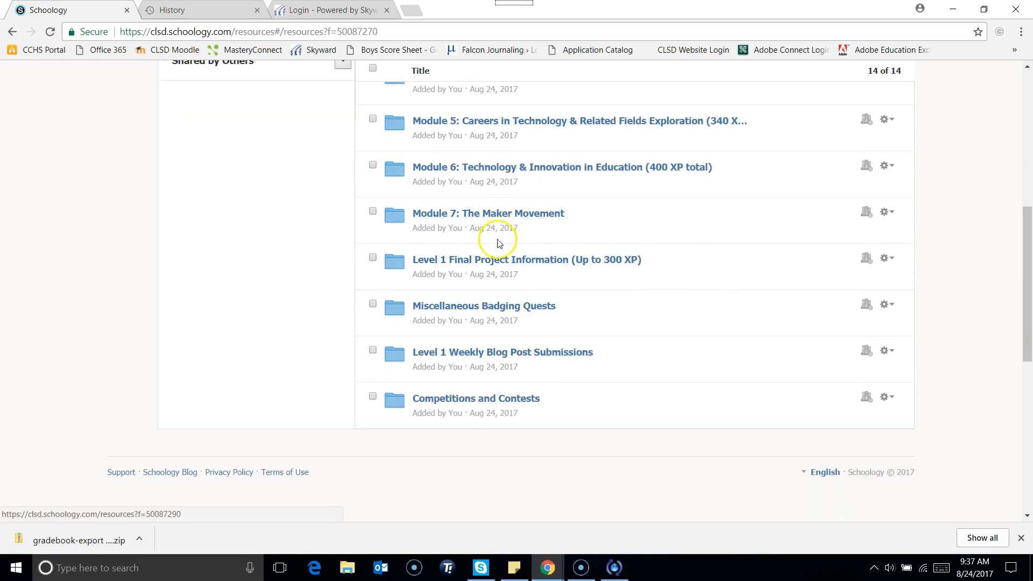
{"action": "scroll", "coordinate": [496, 231], "scroll_direction": "up", "scroll_amount": 7}
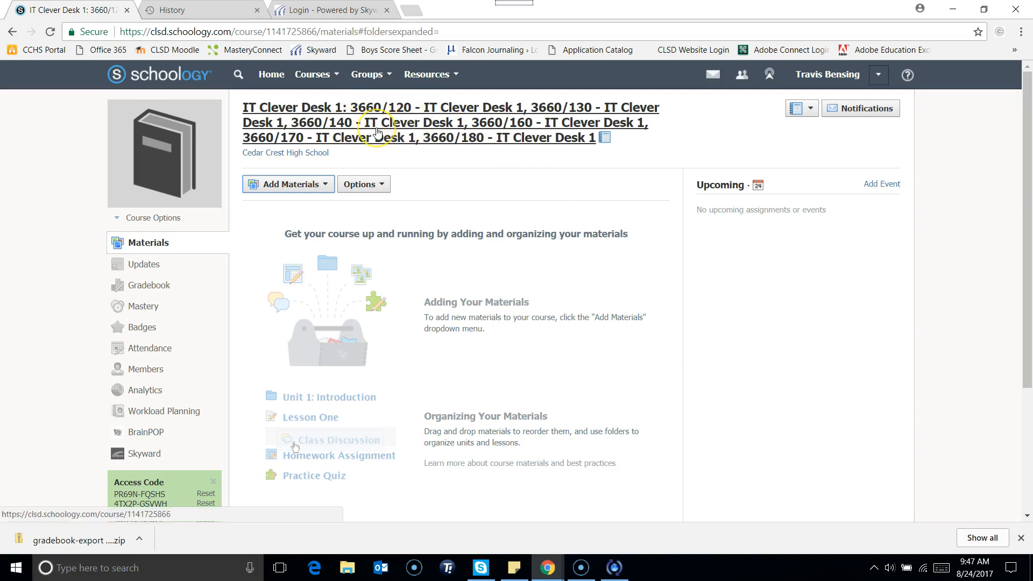
Step: Import all items of the Clever Level 1 Template: Section 1 folder from the Home resources into the IT Clever Desk 1 course
{"action": "left_click", "coordinate": [311, 186]}
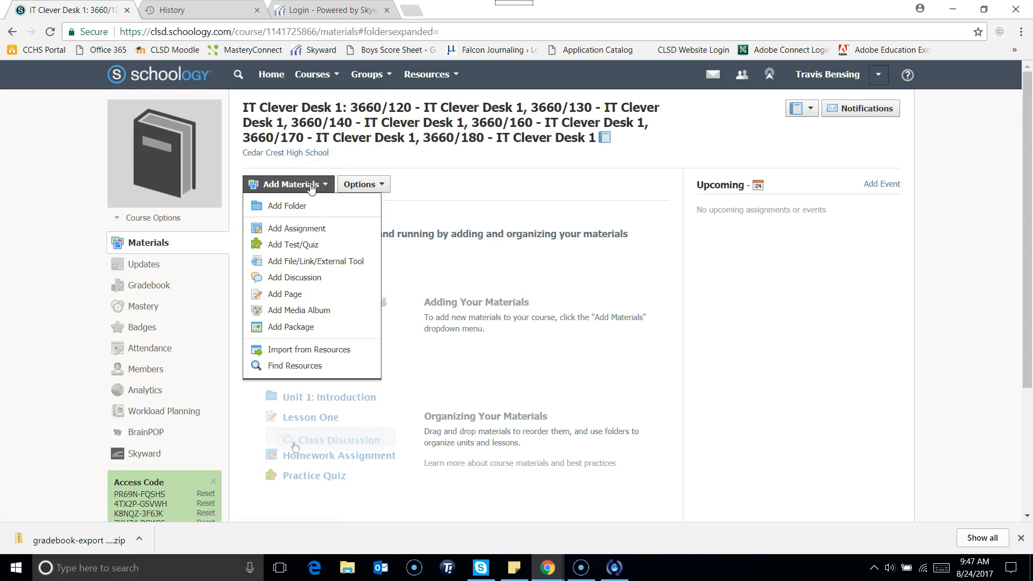
{"action": "left_click", "coordinate": [332, 353]}
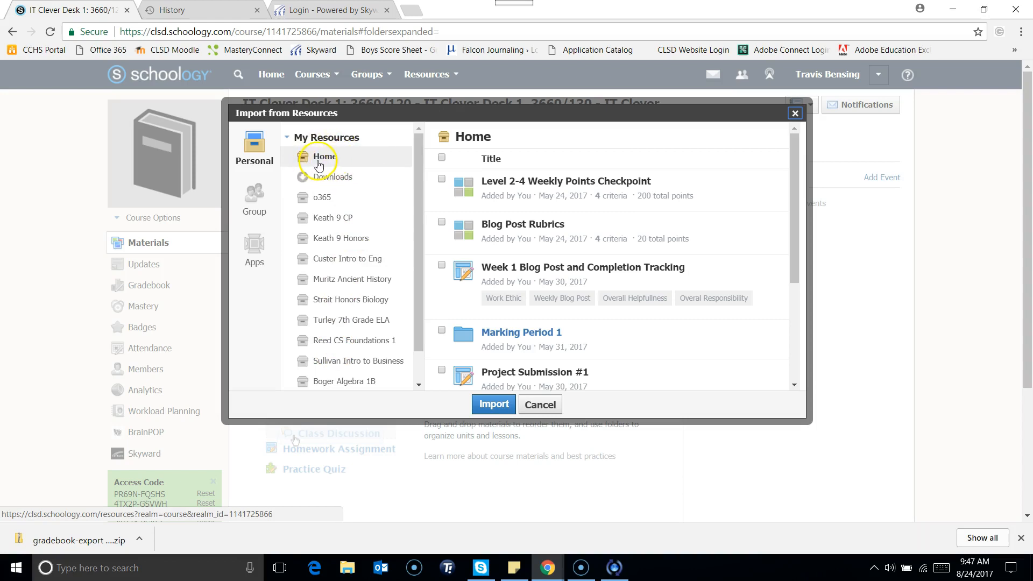
{"action": "left_click_drag", "start_coordinate": [796, 166], "coordinate": [799, 263]}
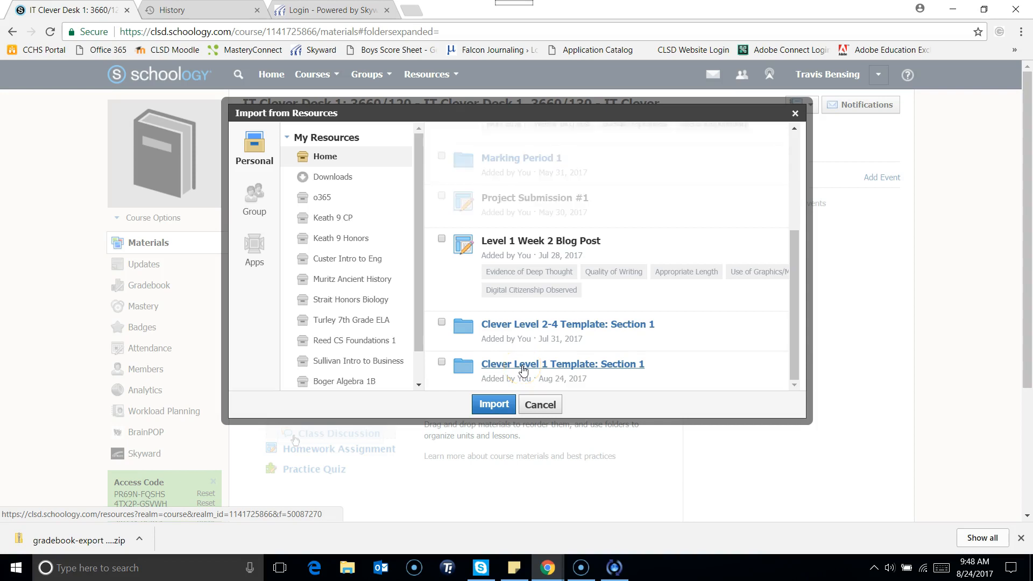
{"action": "left_click", "coordinate": [522, 368]}
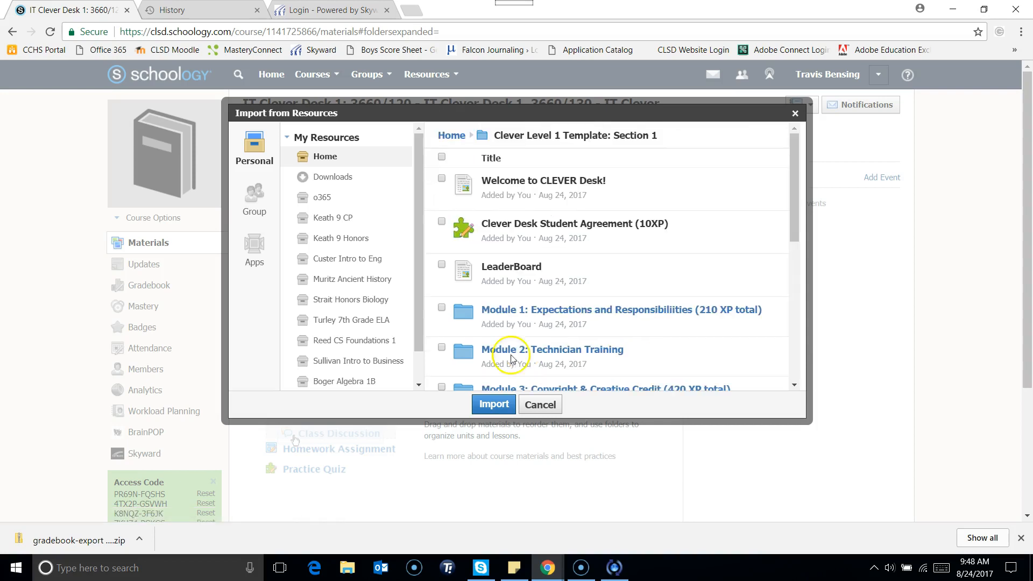
{"action": "left_click", "coordinate": [441, 158]}
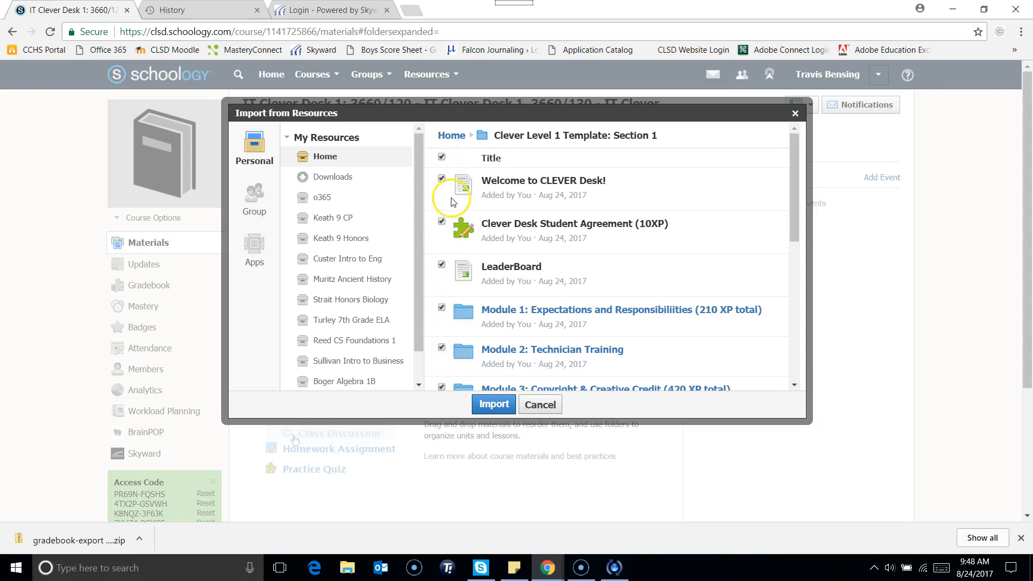
{"action": "left_click", "coordinate": [489, 404]}
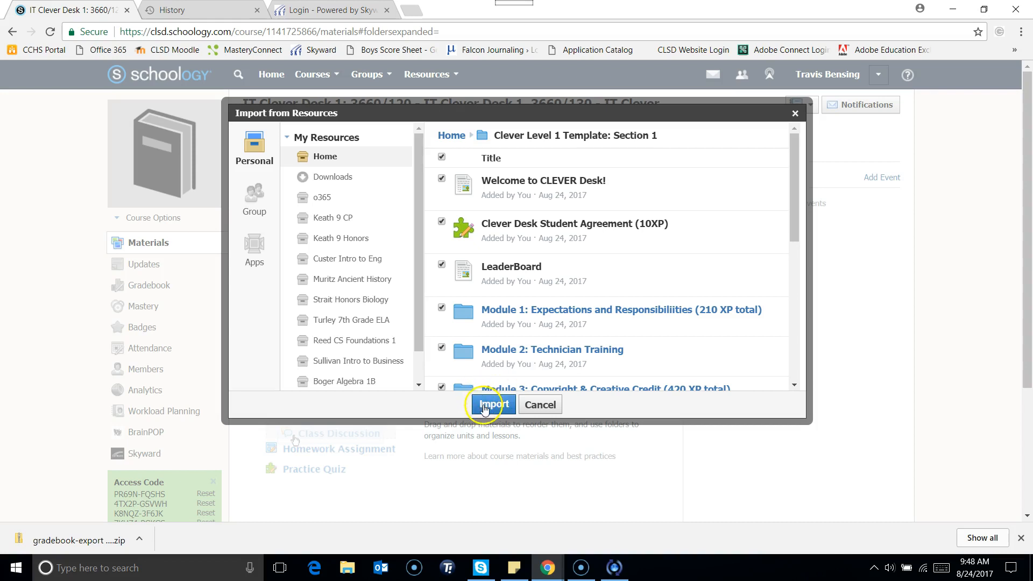
{"action": "left_click", "coordinate": [484, 407]}
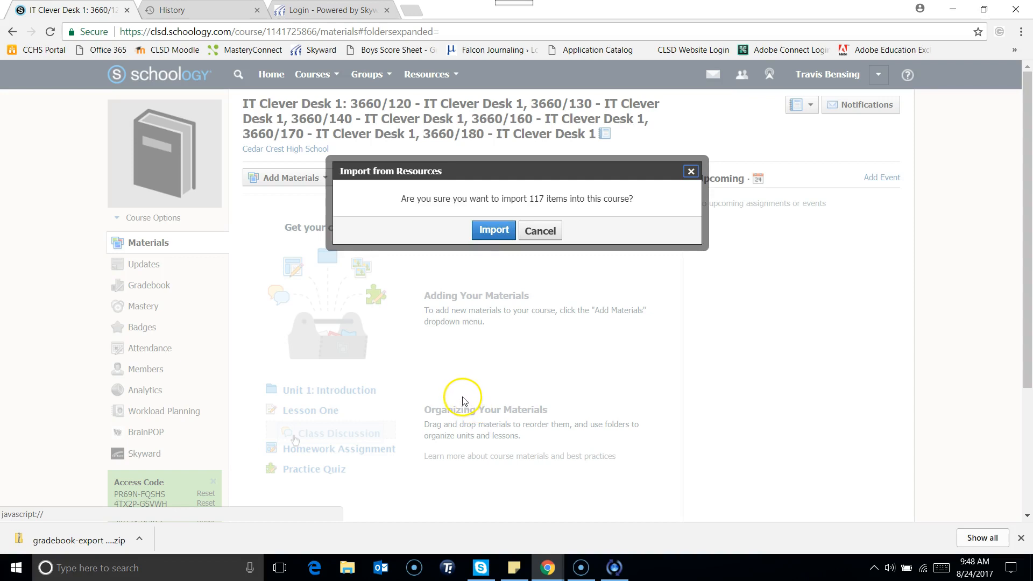
{"action": "left_click", "coordinate": [486, 232]}
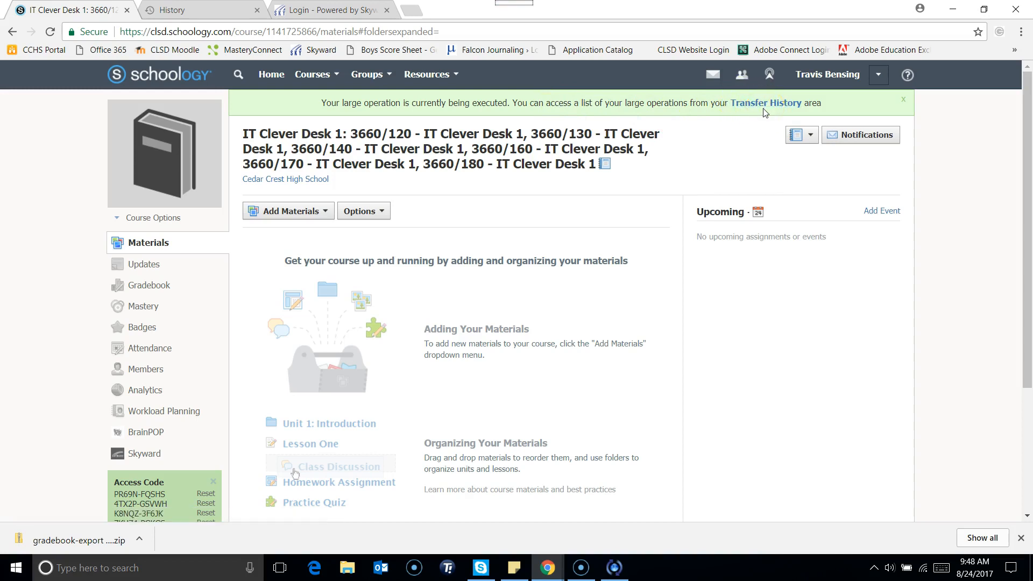
Step: Reload the IT Clever Desk 1 materials page and look through the imported pages, quiz and module folders
{"action": "left_click", "coordinate": [456, 33]}
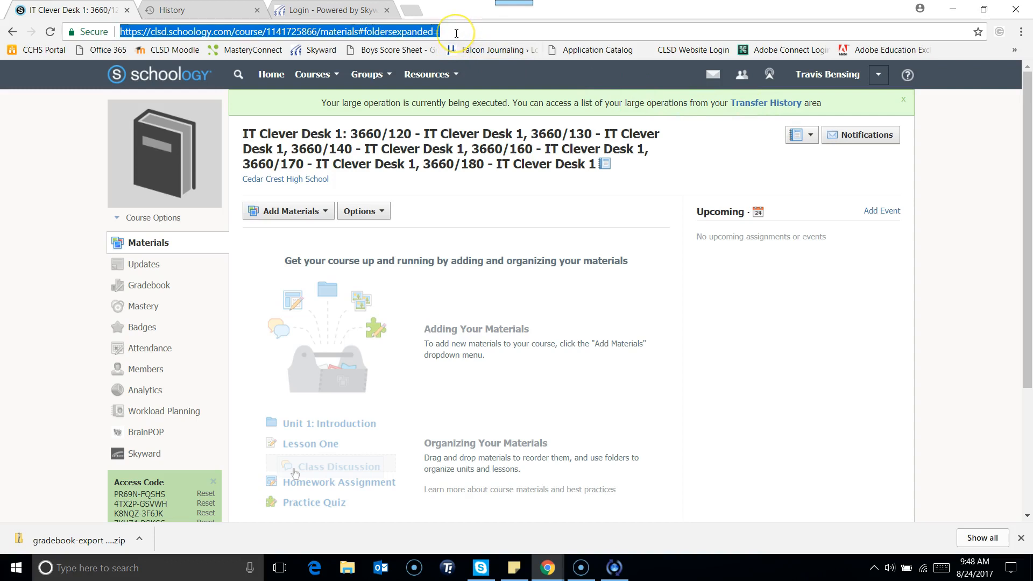
{"action": "key", "text": "Return"}
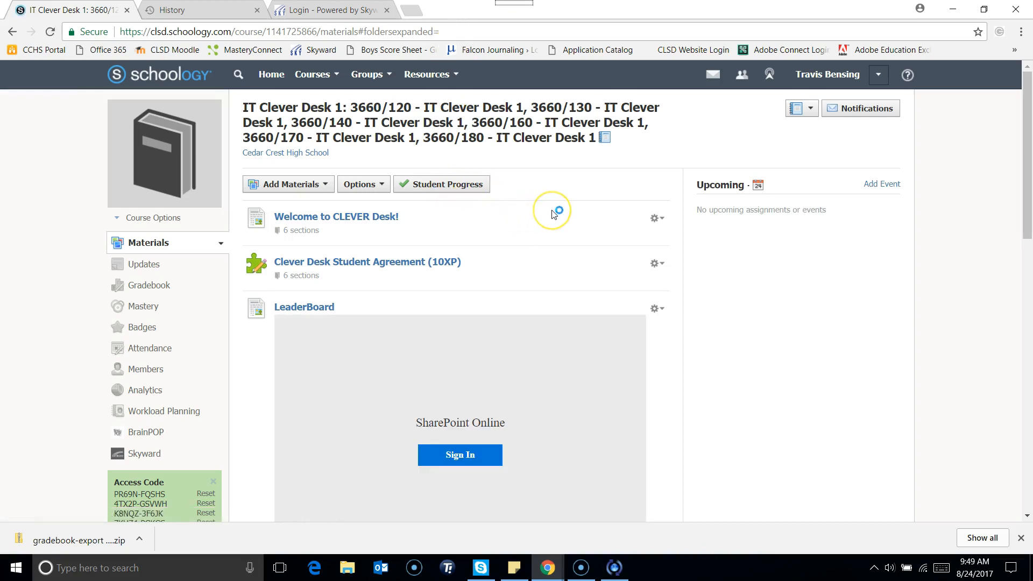
{"action": "scroll", "coordinate": [554, 214], "scroll_direction": "down", "scroll_amount": 10}
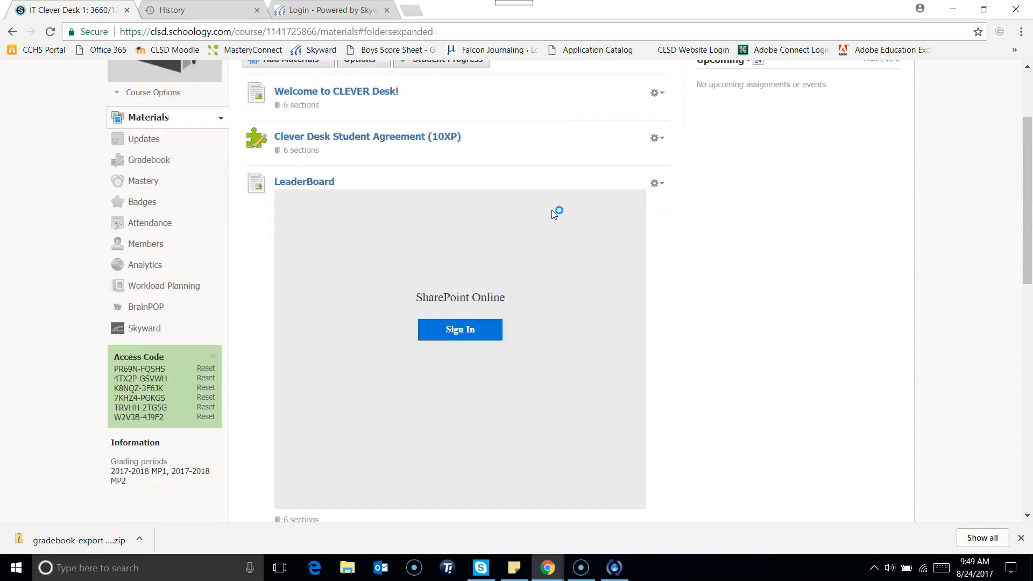
{"action": "scroll", "coordinate": [551, 215], "scroll_direction": "down", "scroll_amount": 2}
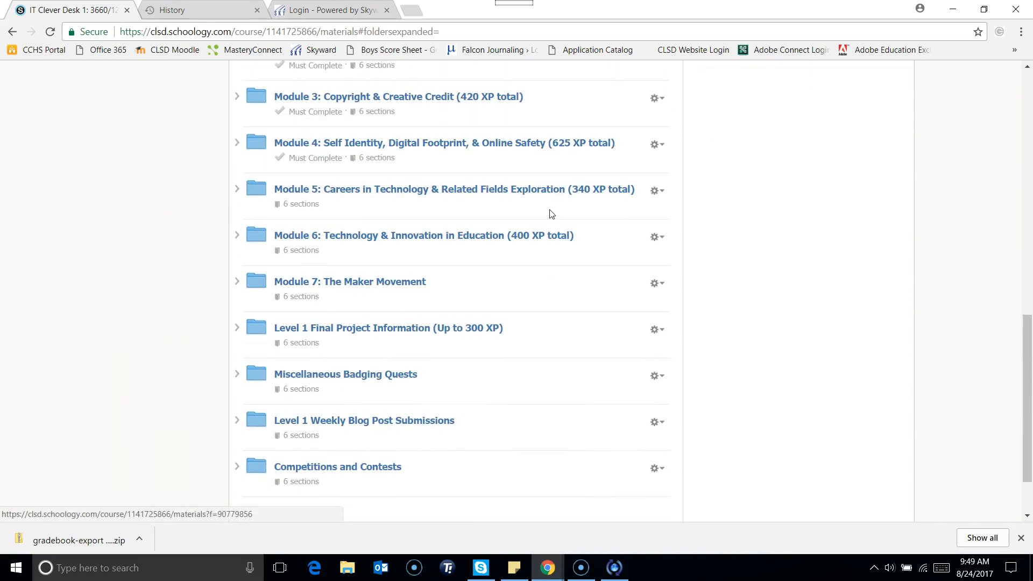
{"action": "scroll", "coordinate": [551, 215], "scroll_direction": "up", "scroll_amount": 9}
{"action": "scroll", "coordinate": [551, 215], "scroll_direction": "up", "scroll_amount": 4}
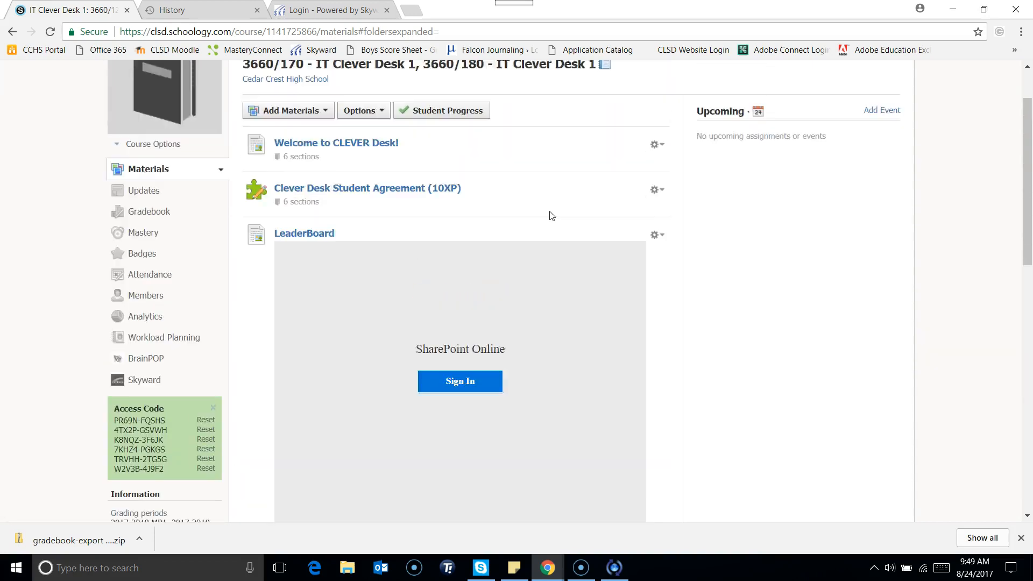
{"action": "left_click", "coordinate": [528, 224]}
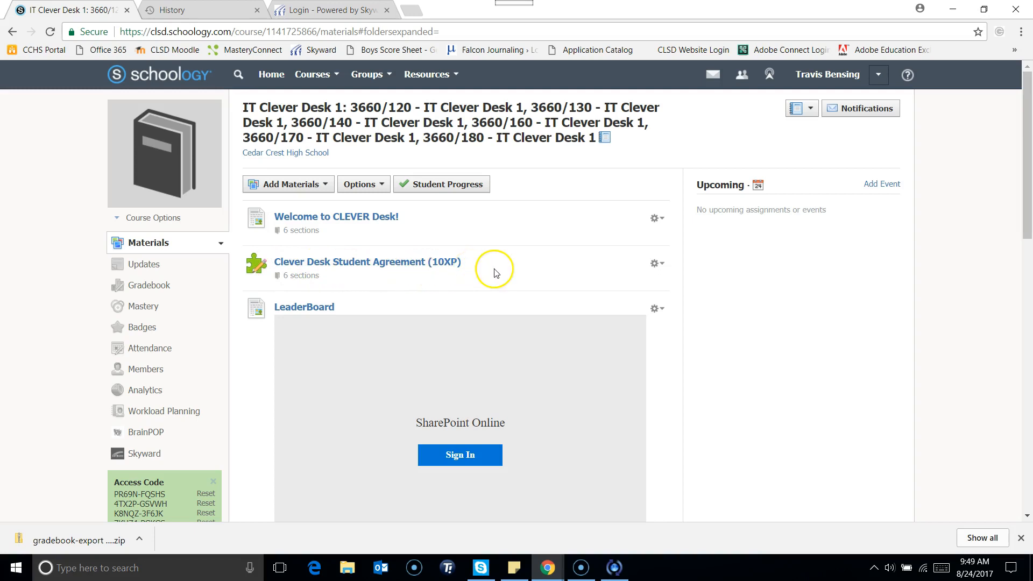
Step: Edit the Clever Desk Student Agreement (10XP) quiz, set its category to Assessment and keep the grading period at 2017-2018 MP1
{"action": "left_click", "coordinate": [657, 264]}
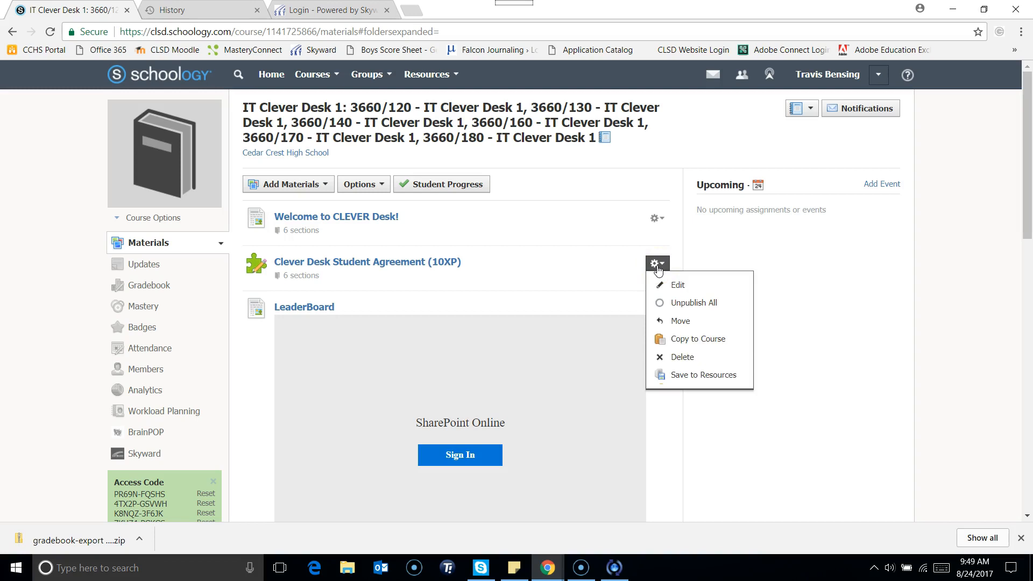
{"action": "left_click", "coordinate": [678, 289]}
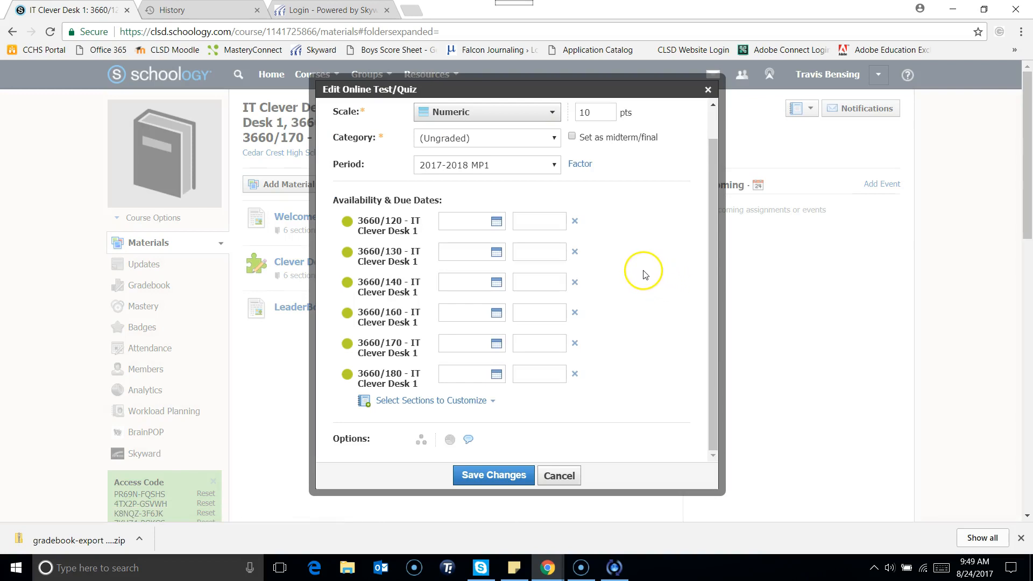
{"action": "scroll", "coordinate": [622, 258], "scroll_direction": "up", "scroll_amount": 1}
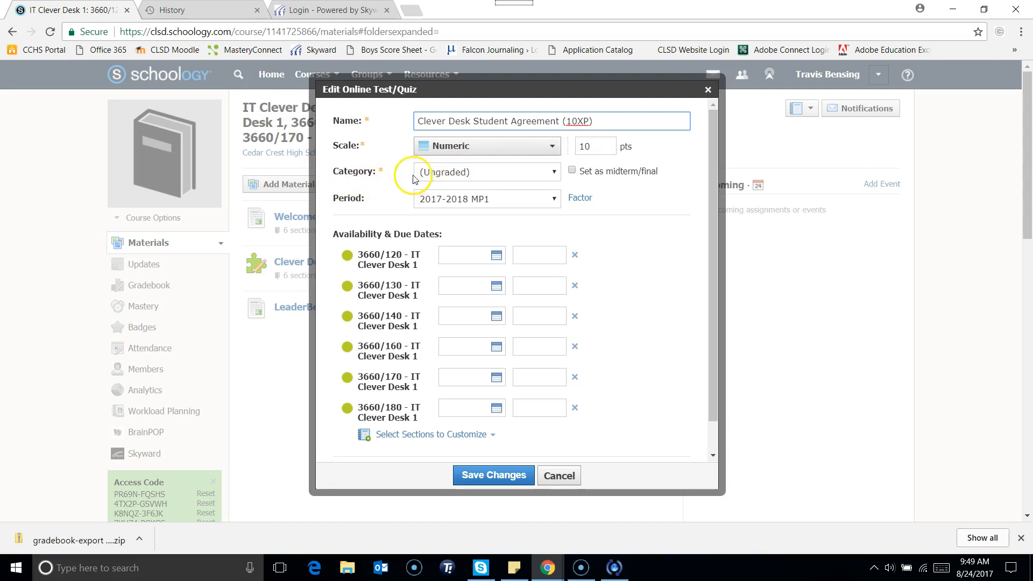
{"action": "left_click", "coordinate": [466, 177]}
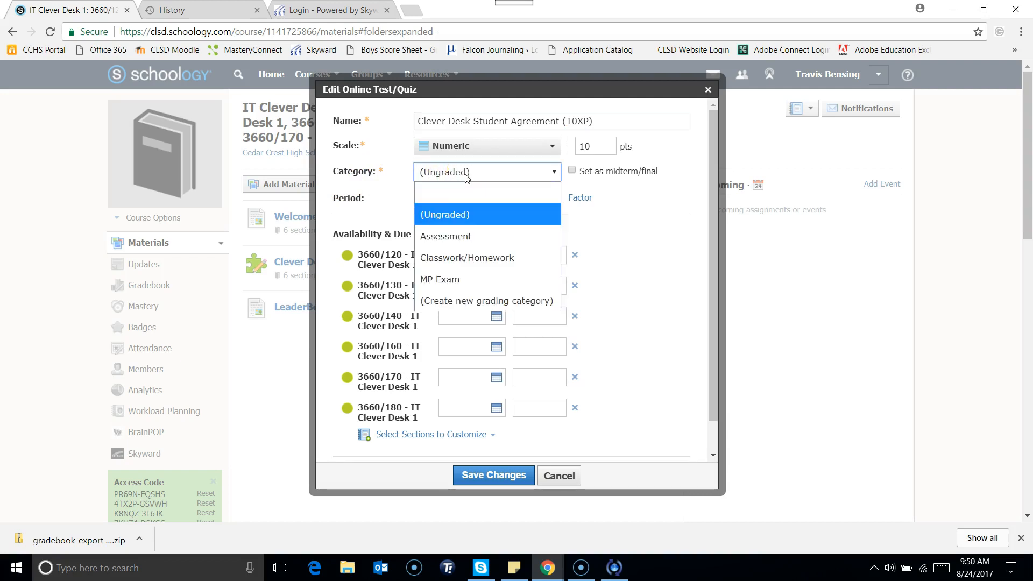
{"action": "left_click", "coordinate": [465, 236]}
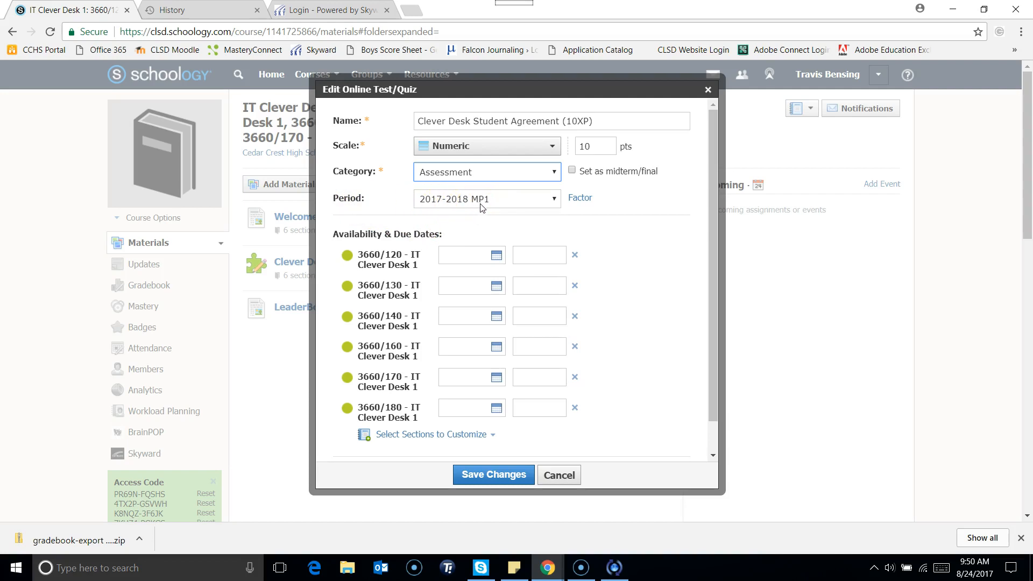
{"action": "left_click", "coordinate": [504, 208]}
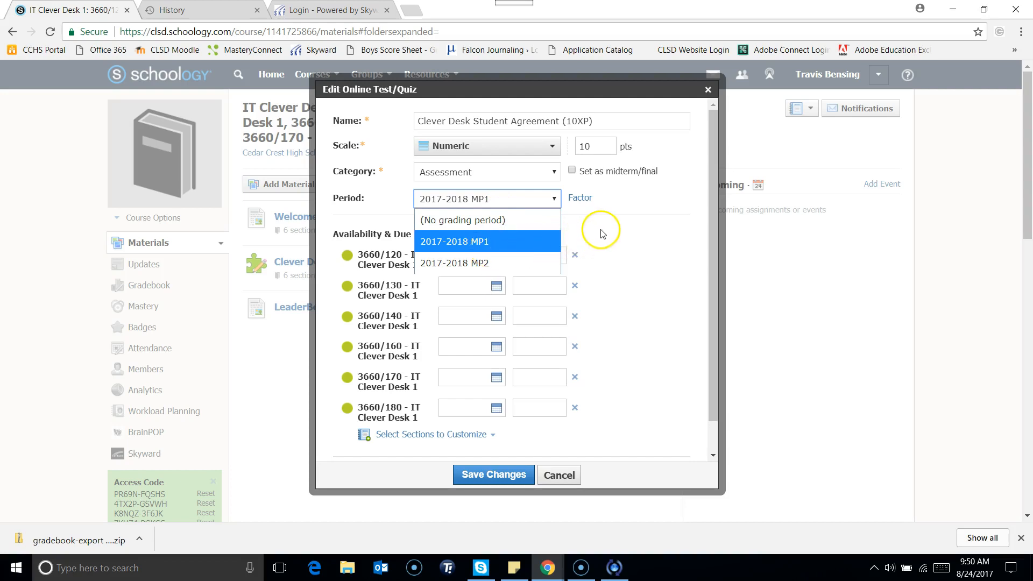
{"action": "left_click", "coordinate": [630, 215]}
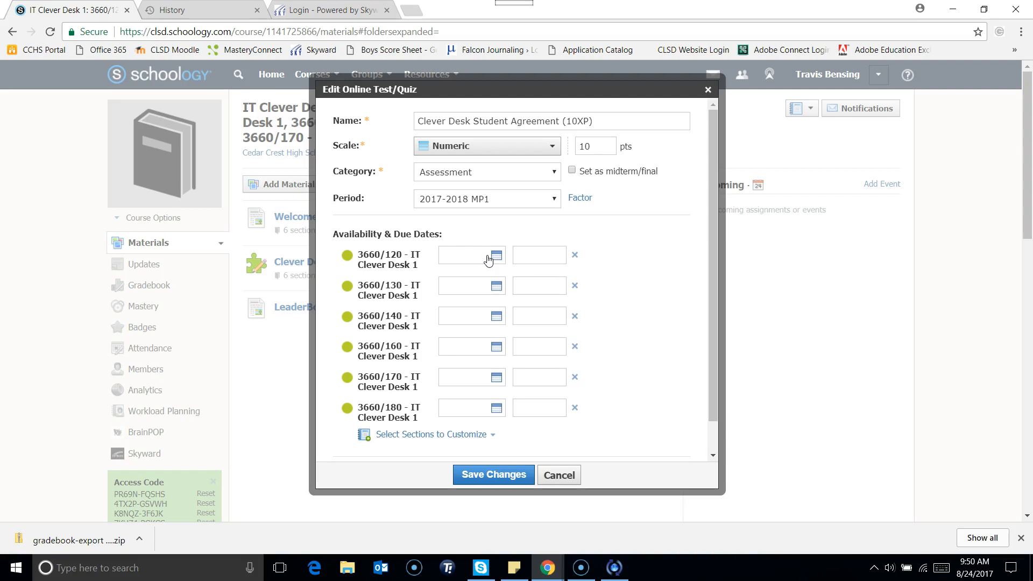
Step: Remove the individual section rows from the quiz's availability and due dates so one row covers all sections
{"action": "left_click", "coordinate": [439, 255]}
{"action": "left_click", "coordinate": [574, 254]}
{"action": "left_click", "coordinate": [574, 226]}
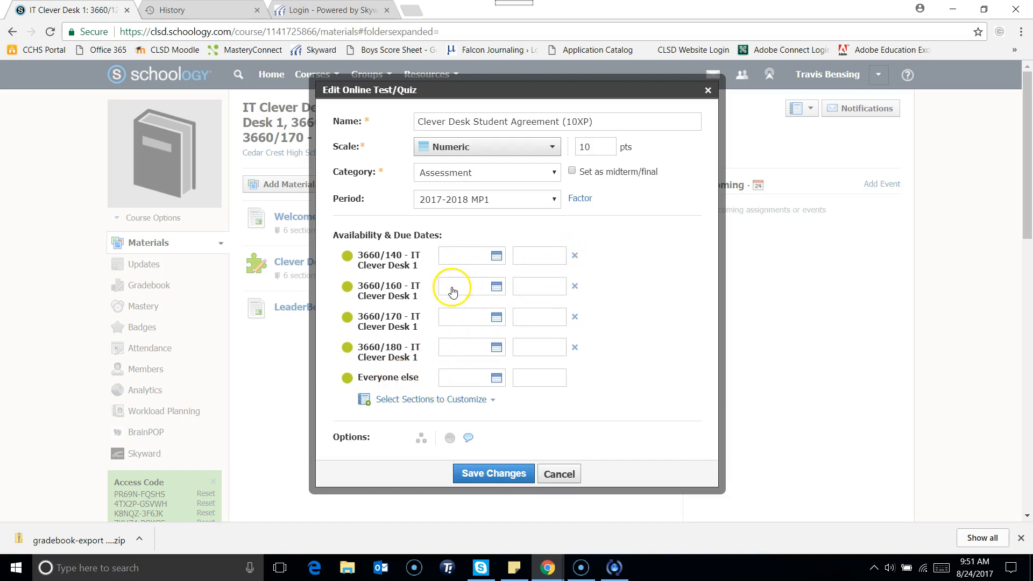
{"action": "left_click", "coordinate": [574, 255]}
{"action": "left_click", "coordinate": [575, 263]}
{"action": "left_click", "coordinate": [575, 271]}
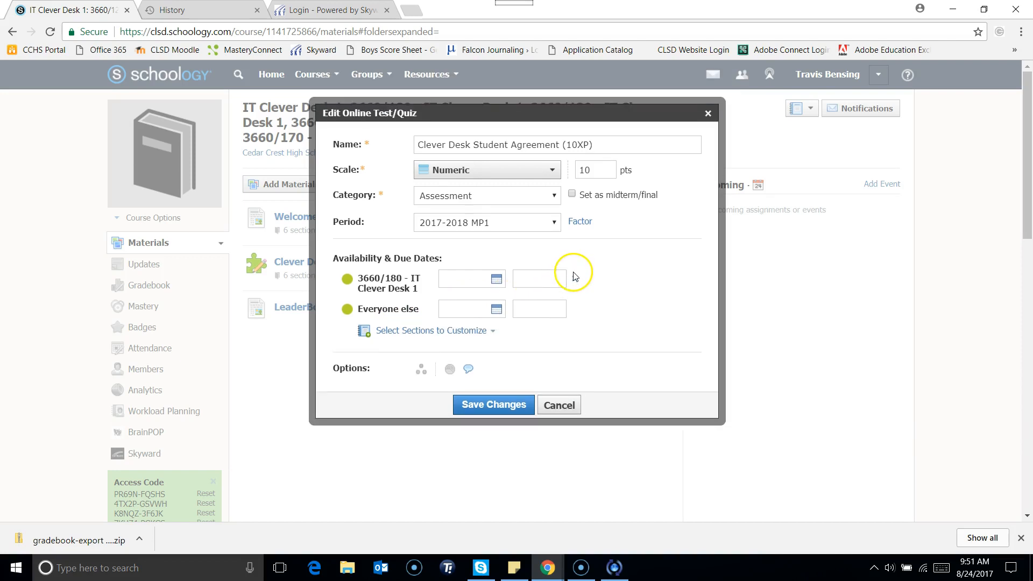
{"action": "left_click", "coordinate": [574, 277]}
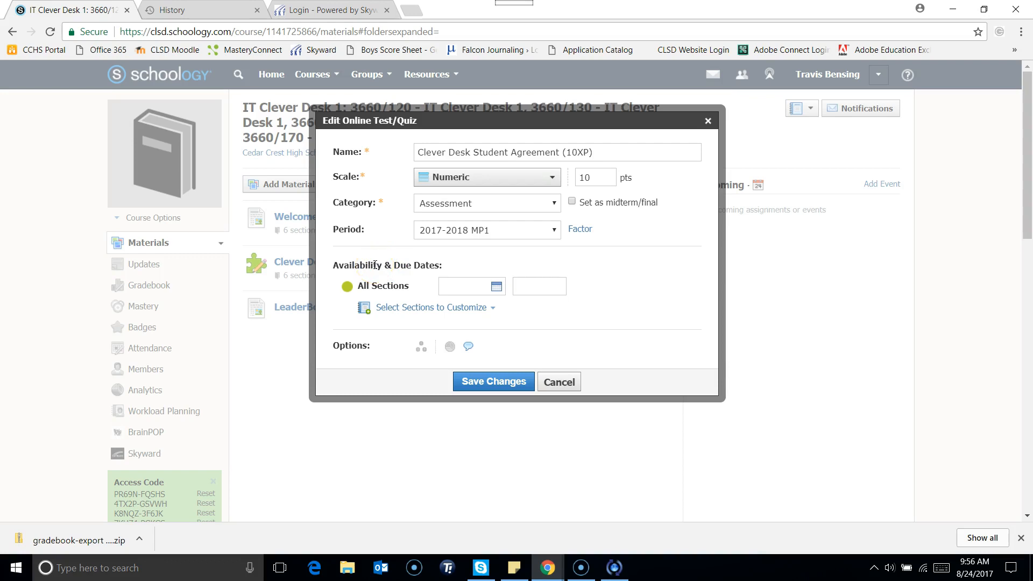
Step: Try the published toggle for all sections, leave the quiz published, and set its due date to 8/28/17
{"action": "left_click", "coordinate": [347, 289]}
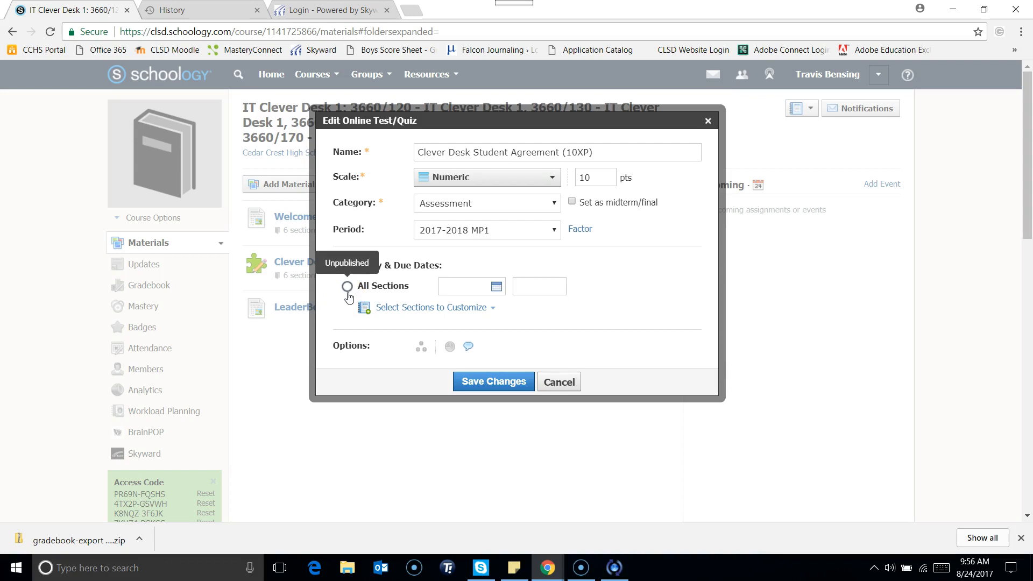
{"action": "left_click", "coordinate": [348, 291]}
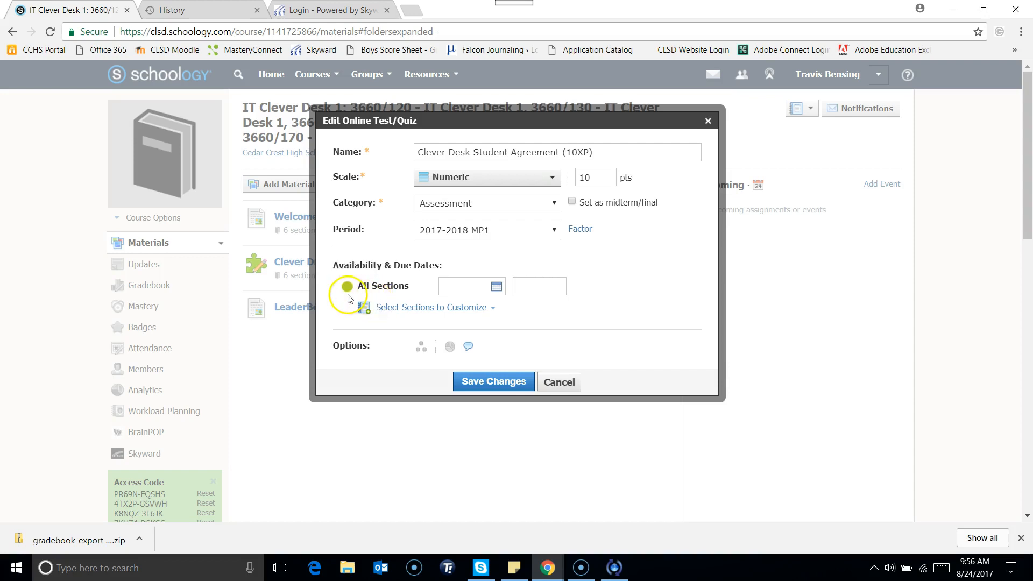
{"action": "left_click", "coordinate": [477, 292]}
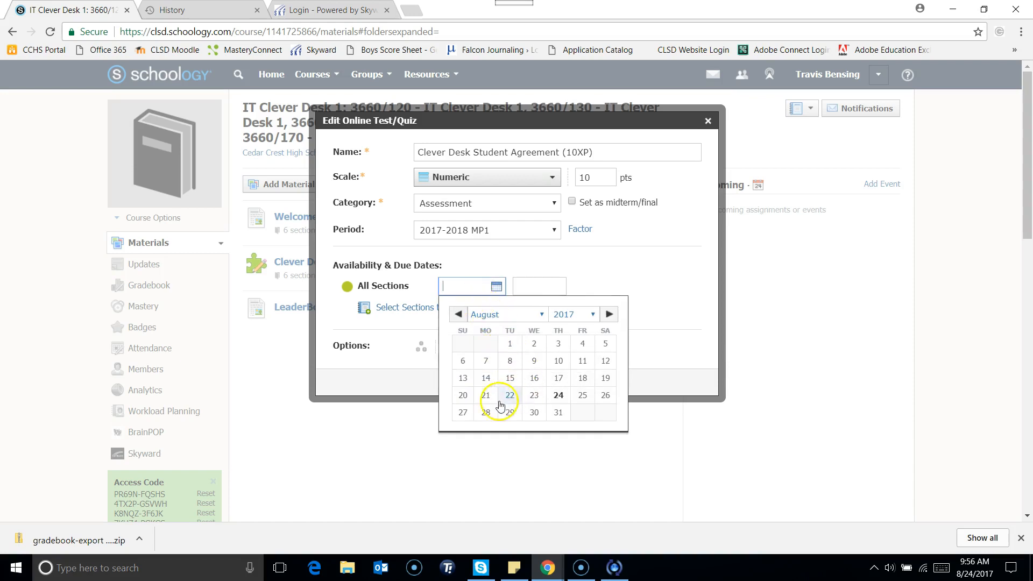
{"action": "left_click", "coordinate": [485, 411]}
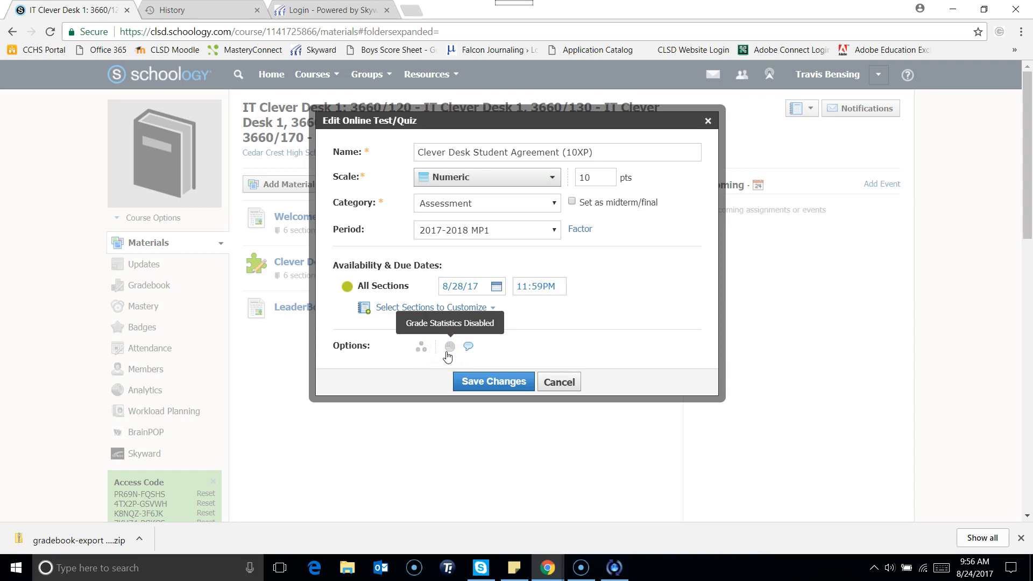
Step: Disable comments on the Student Agreement quiz and save the changes
{"action": "left_click", "coordinate": [467, 348]}
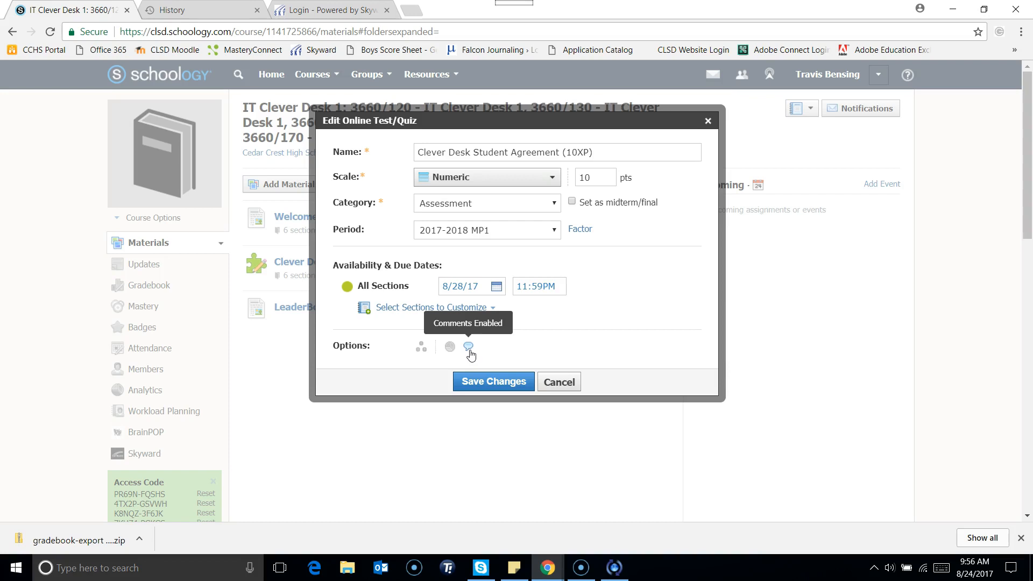
{"action": "left_click", "coordinate": [469, 350]}
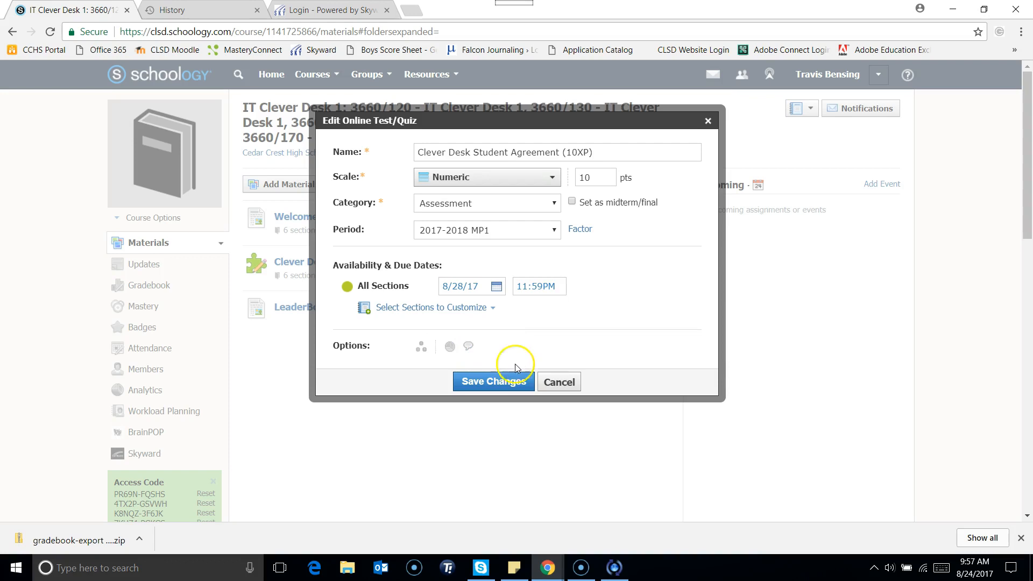
{"action": "left_click", "coordinate": [517, 388]}
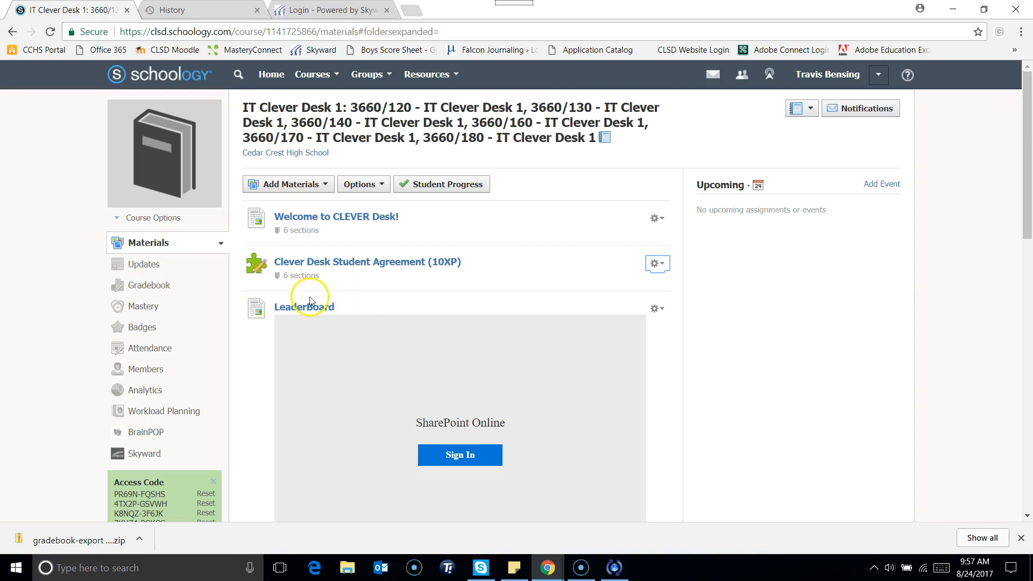
{"action": "scroll", "coordinate": [308, 300], "scroll_direction": "down", "scroll_amount": 1}
{"action": "scroll", "coordinate": [308, 301], "scroll_direction": "down", "scroll_amount": 1}
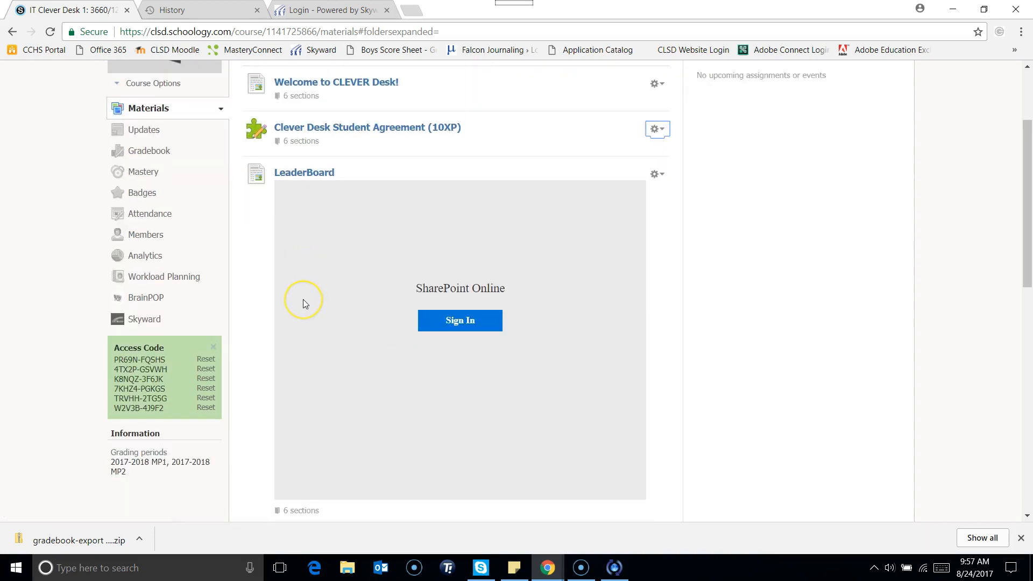
{"action": "left_click", "coordinate": [272, 293]}
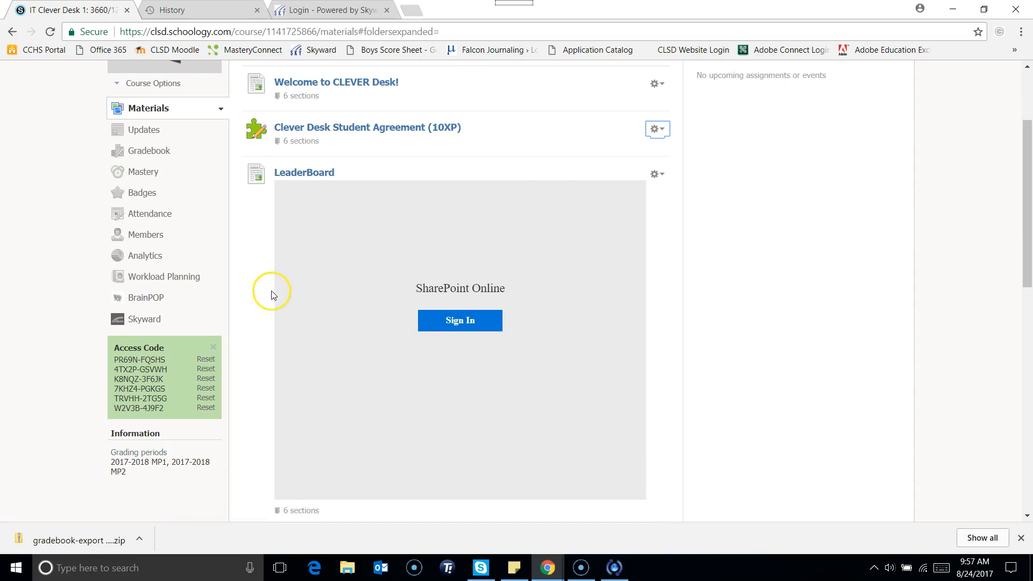